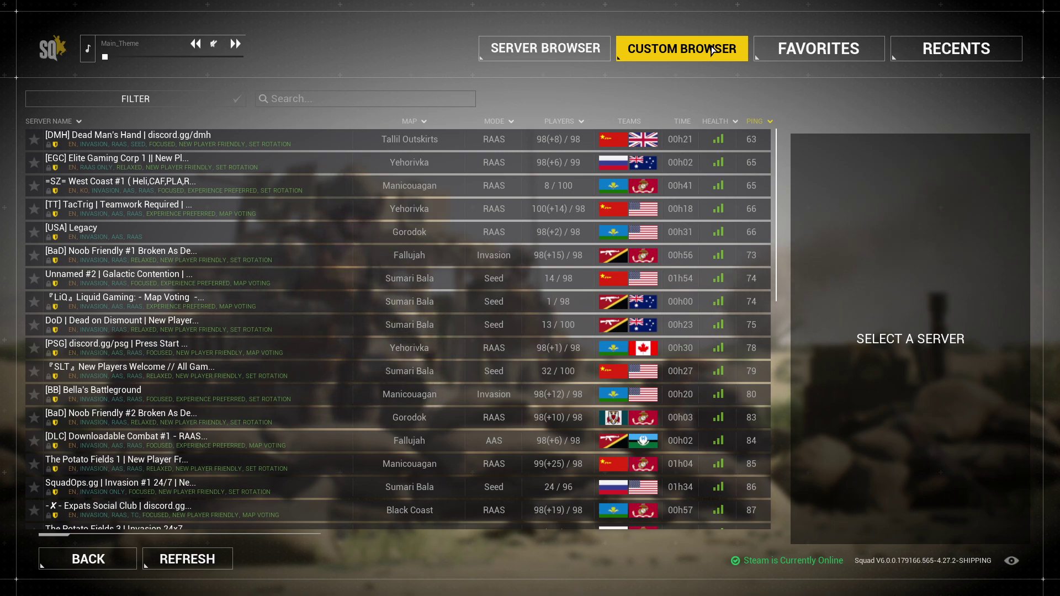
Return to the main menu, open Settings, and apply a Field of View of 100
click(130, 559)
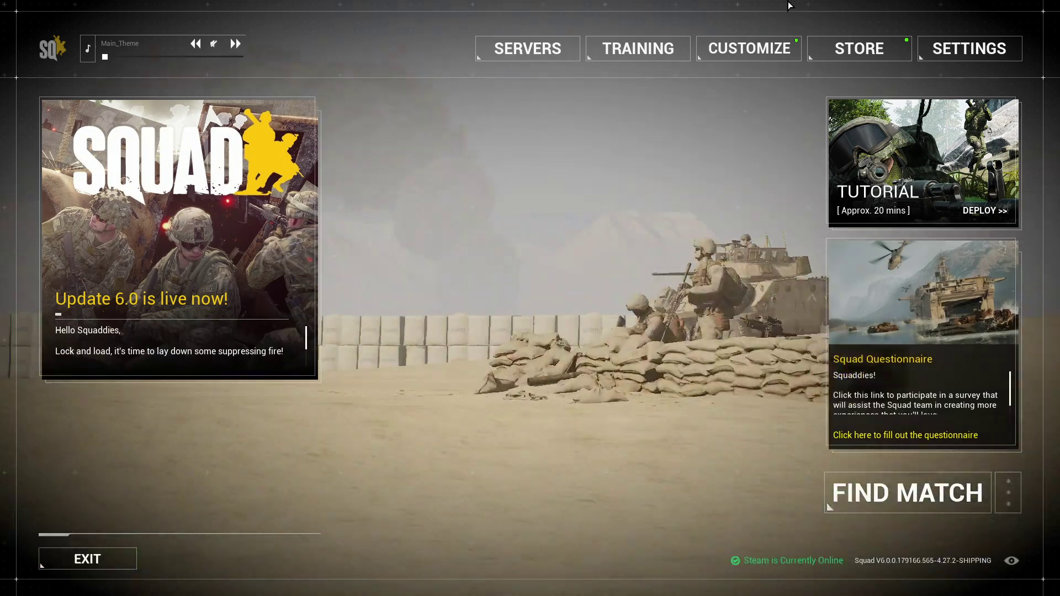
click(957, 55)
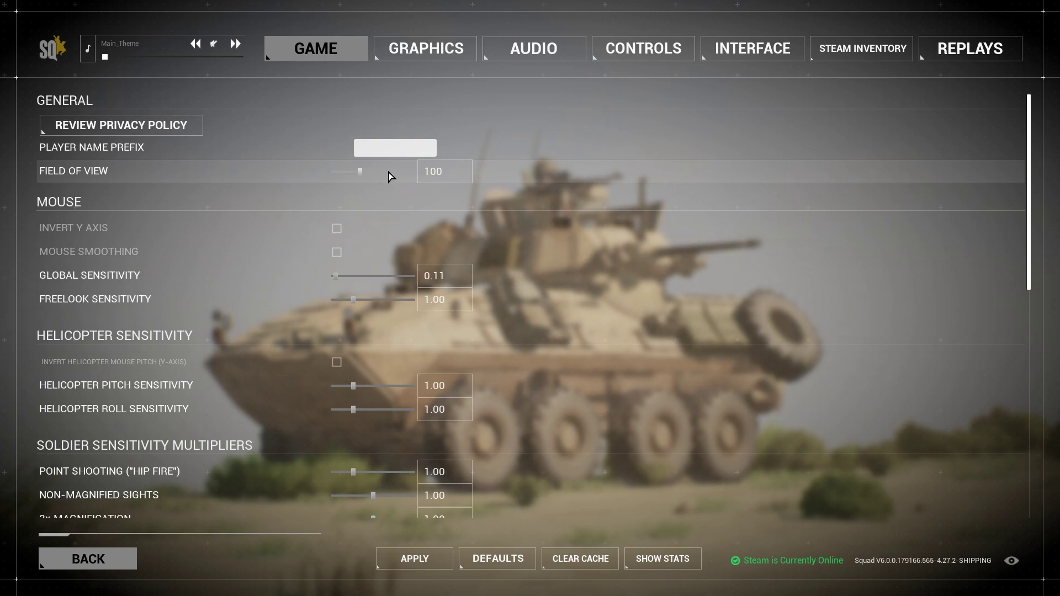
drag(359, 172, 492, 183)
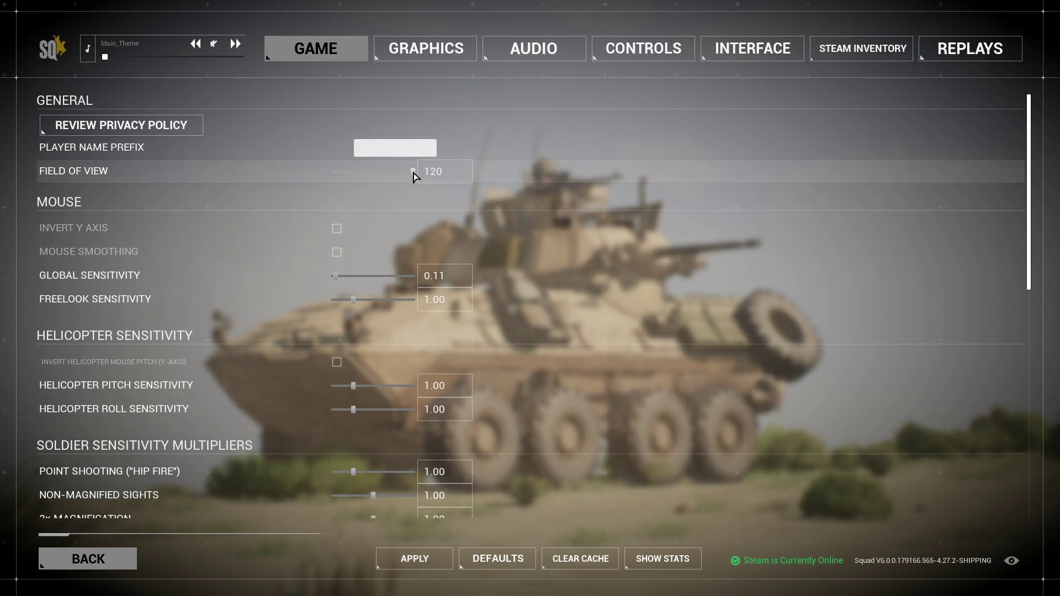
drag(414, 175, 361, 172)
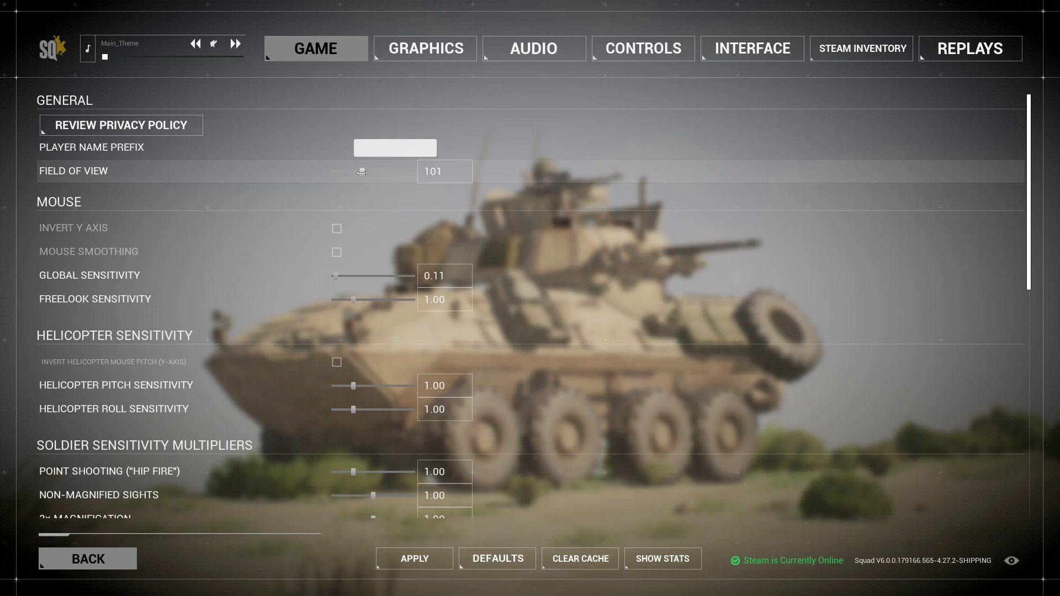
drag(362, 171, 360, 172)
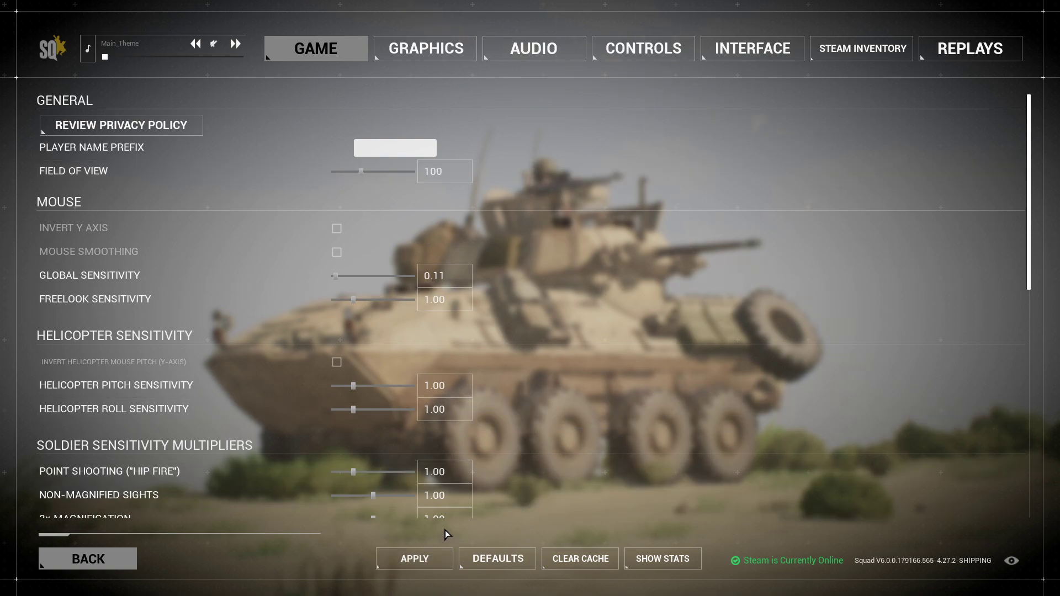
click(422, 559)
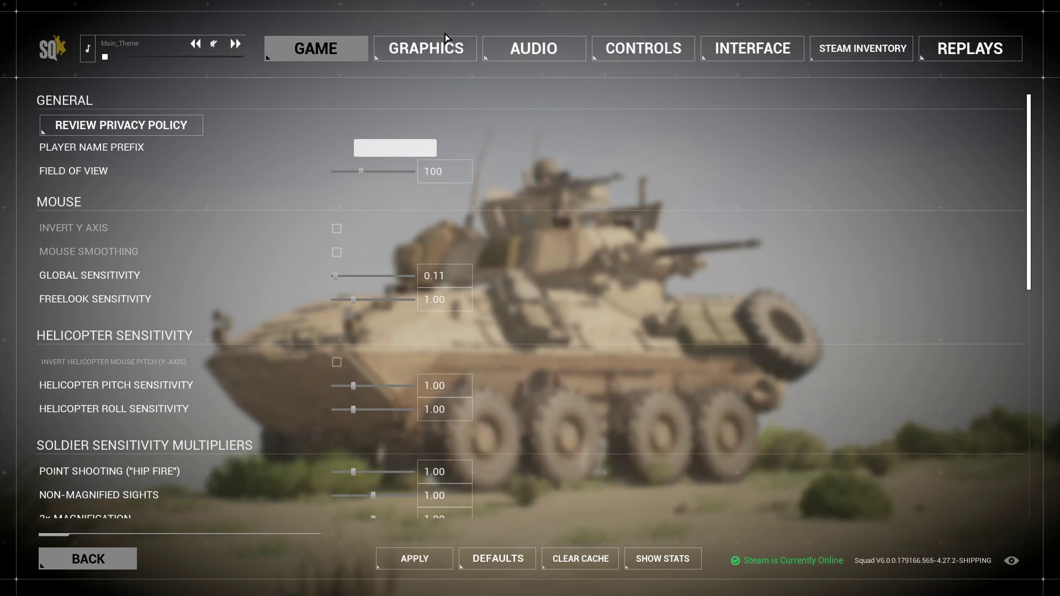
Go to the Graphics settings and list the available resolutions in Fullscreen mode
click(426, 48)
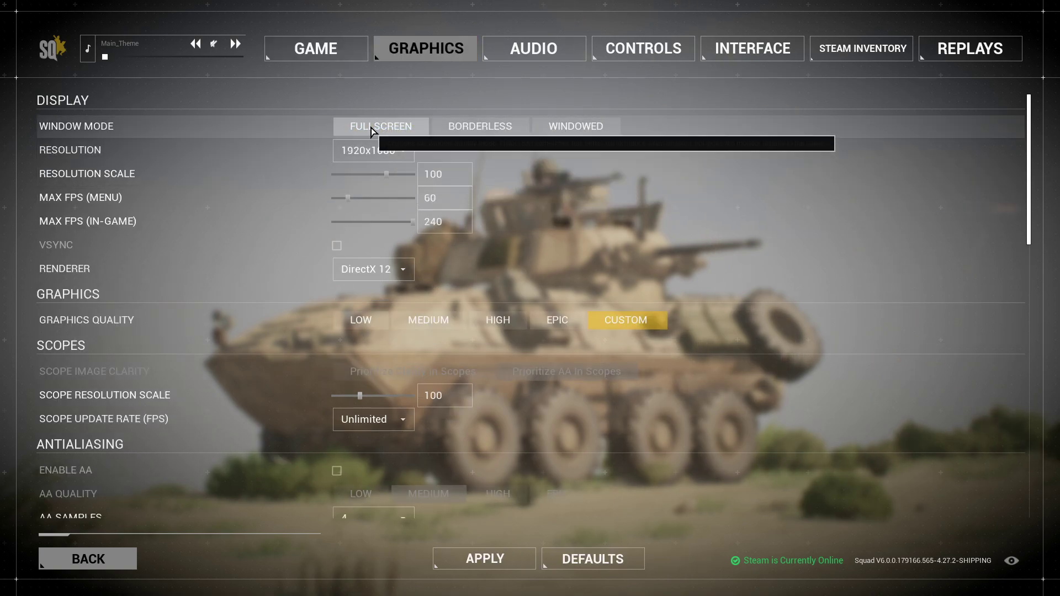
click(386, 150)
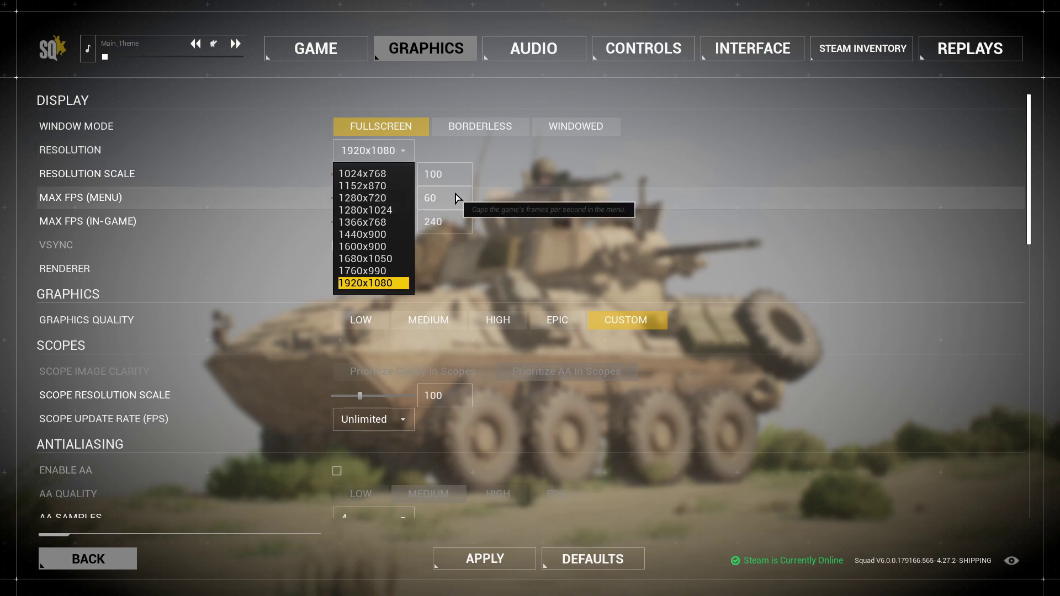
Close the resolution list, keeping Fullscreen at 1920x1080
click(398, 154)
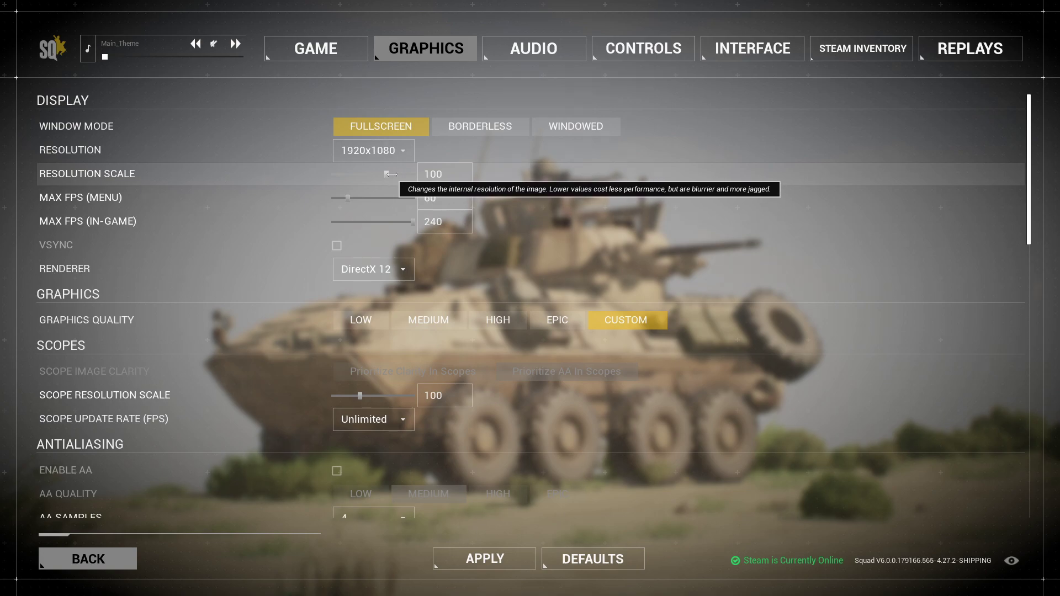
Set Resolution Scale to 105 and apply it
click(442, 175)
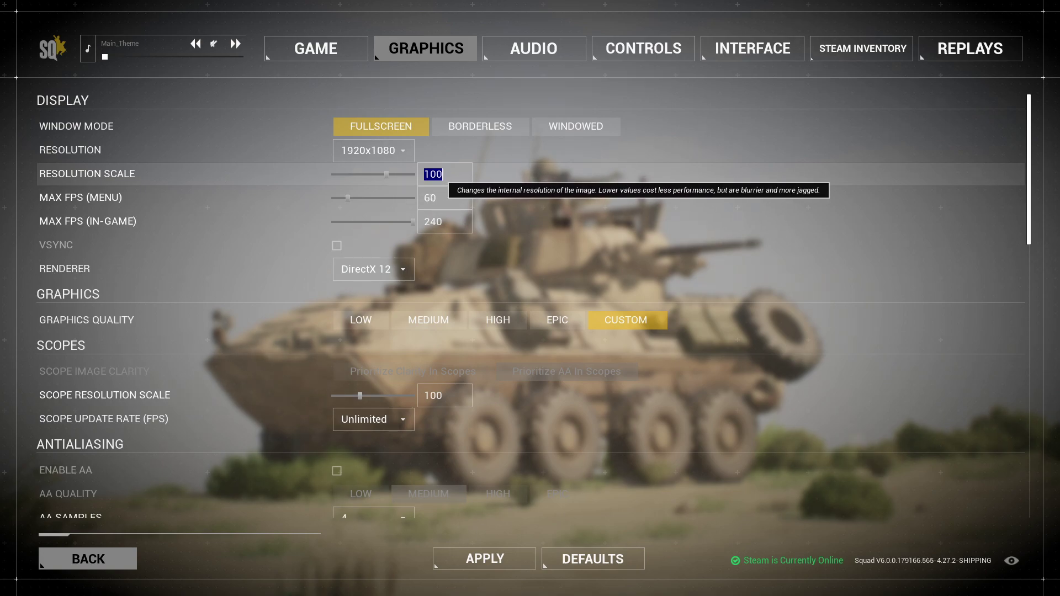
text(105)
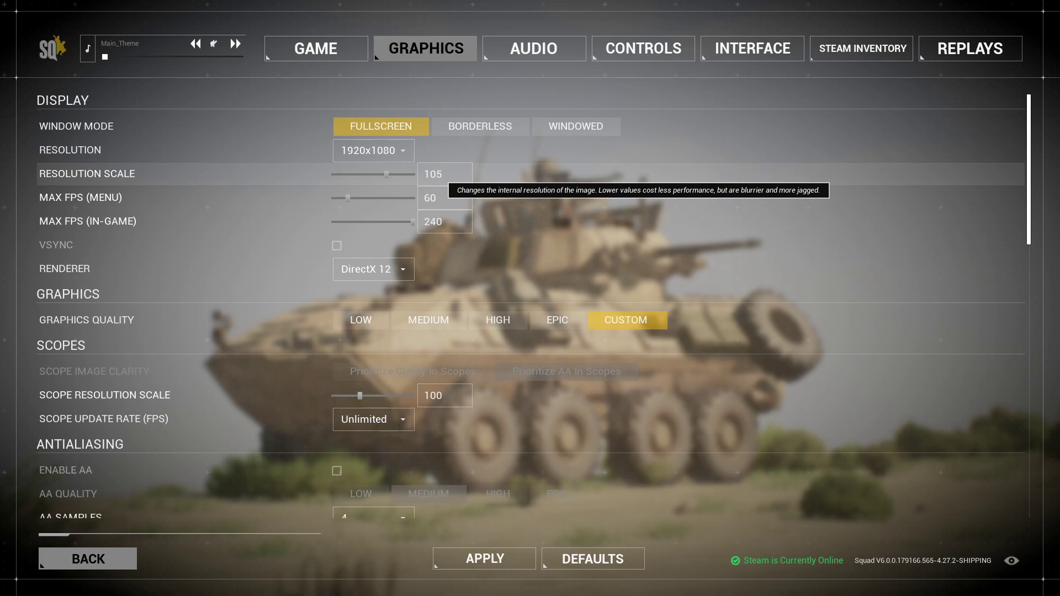
click(463, 566)
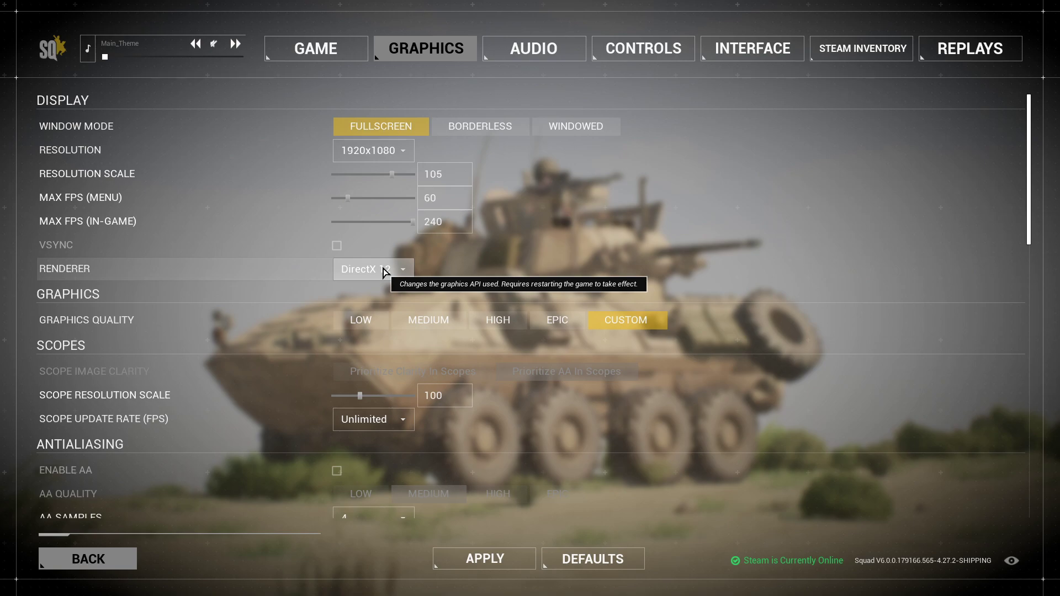
Enable anti-aliasing at Medium quality with 4 samples and list the Scope Update Rate choices
scroll(384, 271, down, 1)
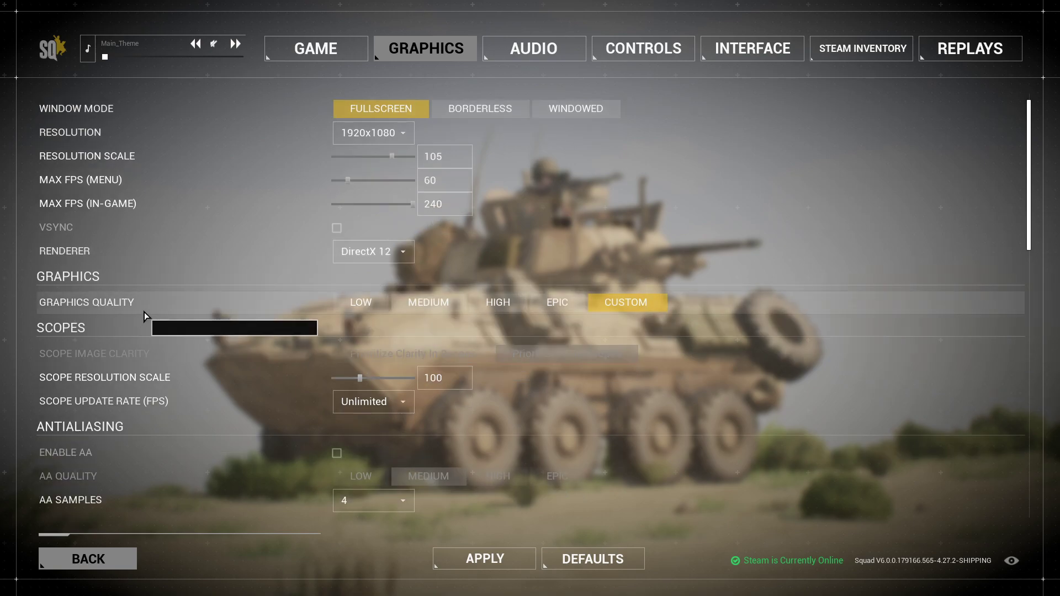
scroll(483, 345, down, 6)
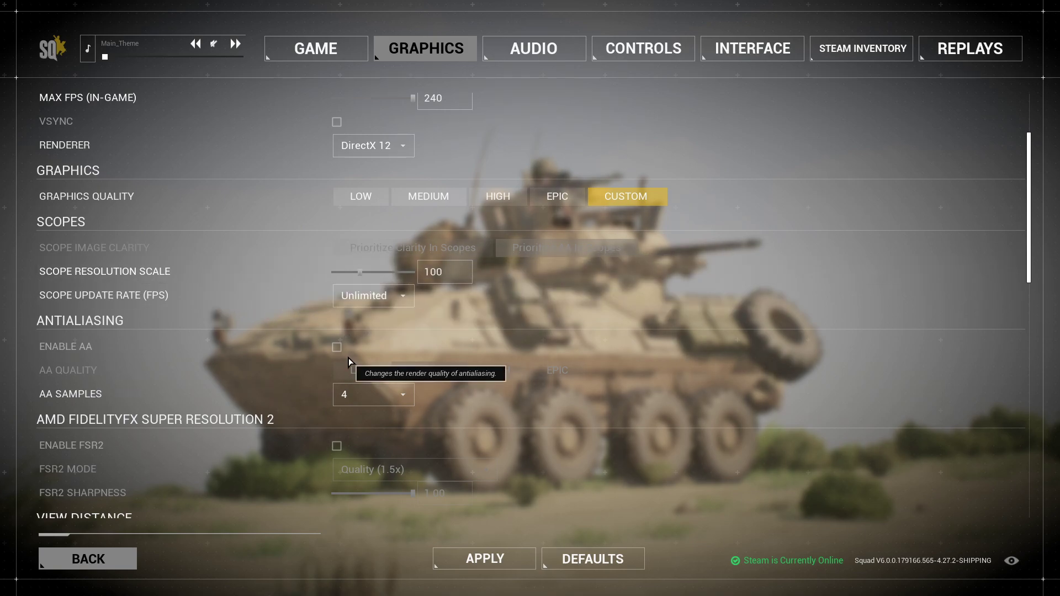
click(337, 348)
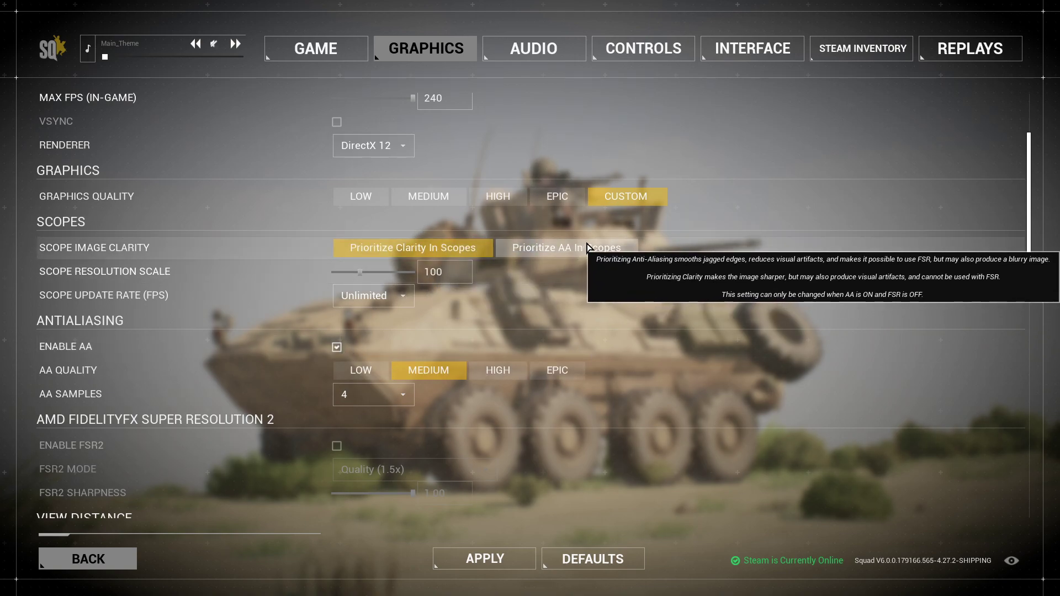
click(338, 347)
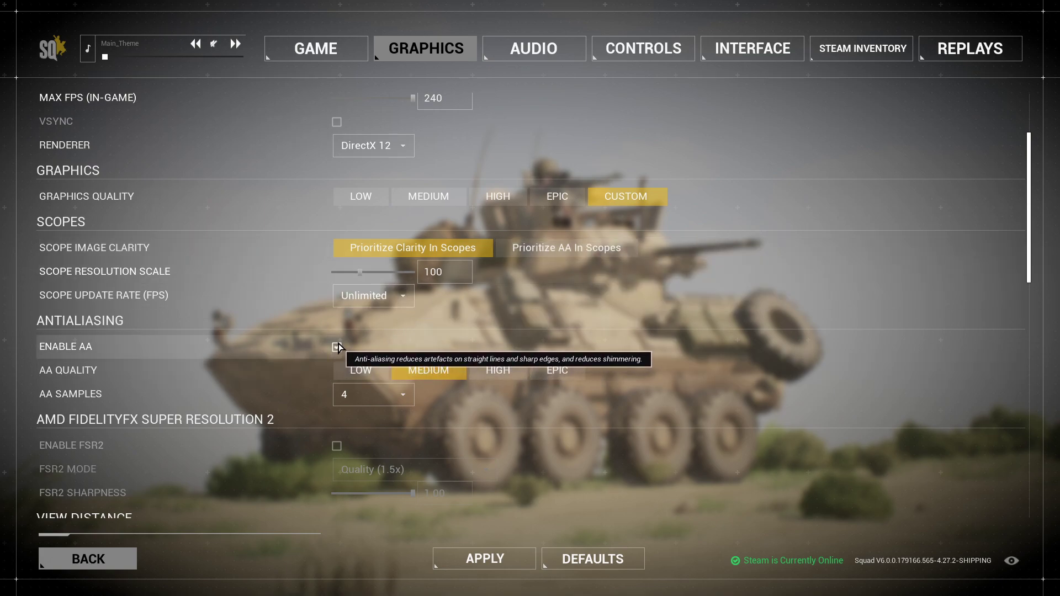
click(338, 344)
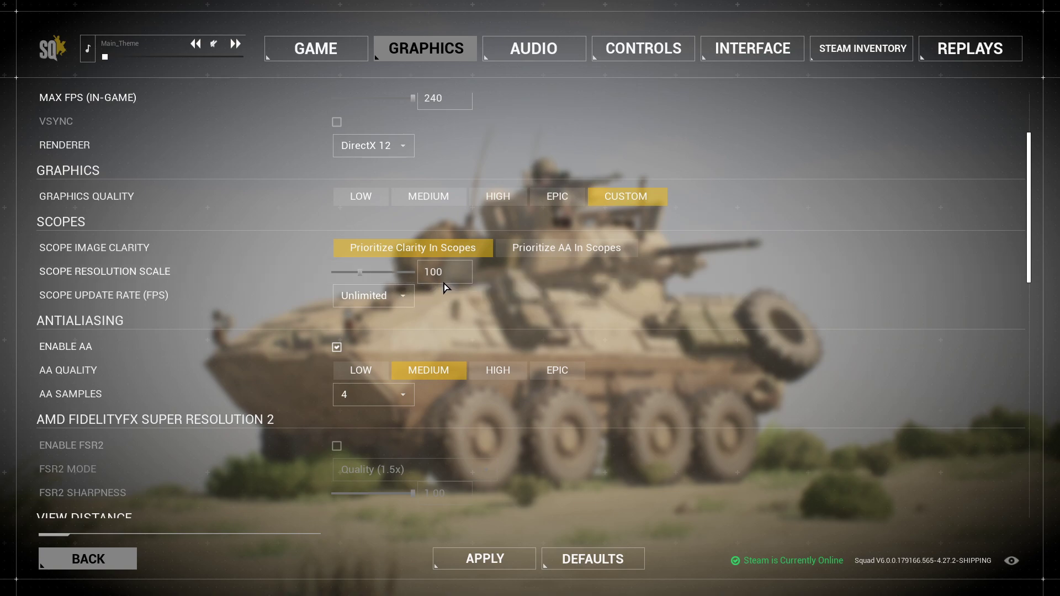
click(390, 296)
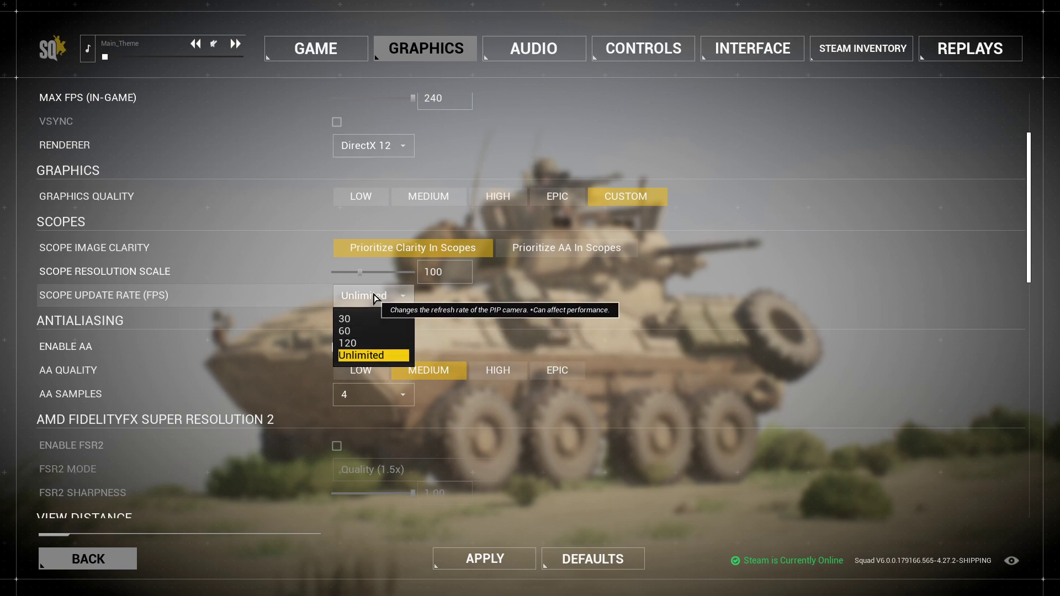
Keep Scope Update Rate at Unlimited and AA Samples at 4, then disable anti-aliasing
click(390, 297)
scroll(408, 336, down, 1)
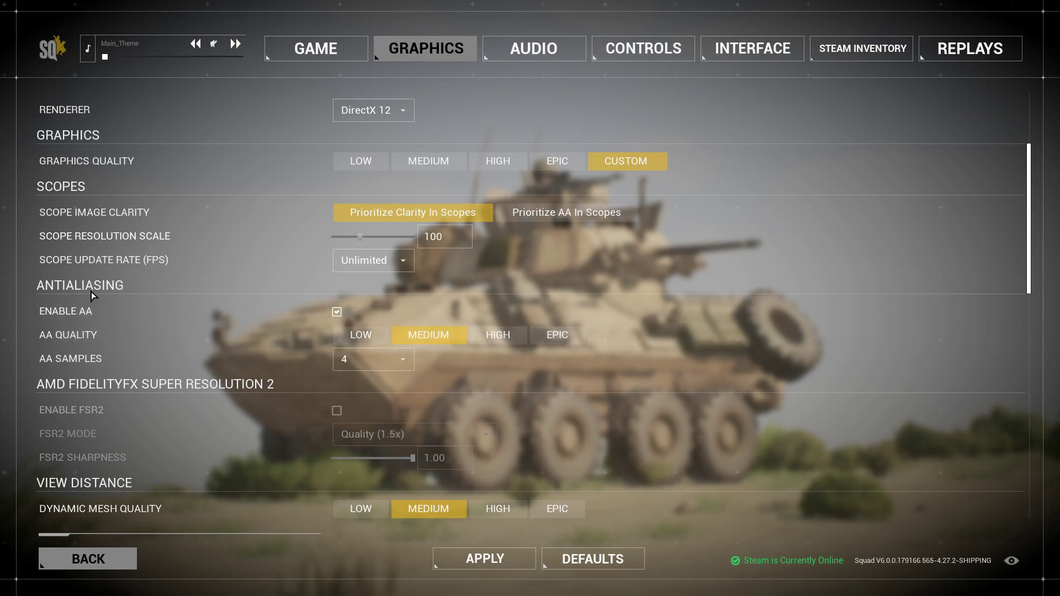
click(366, 360)
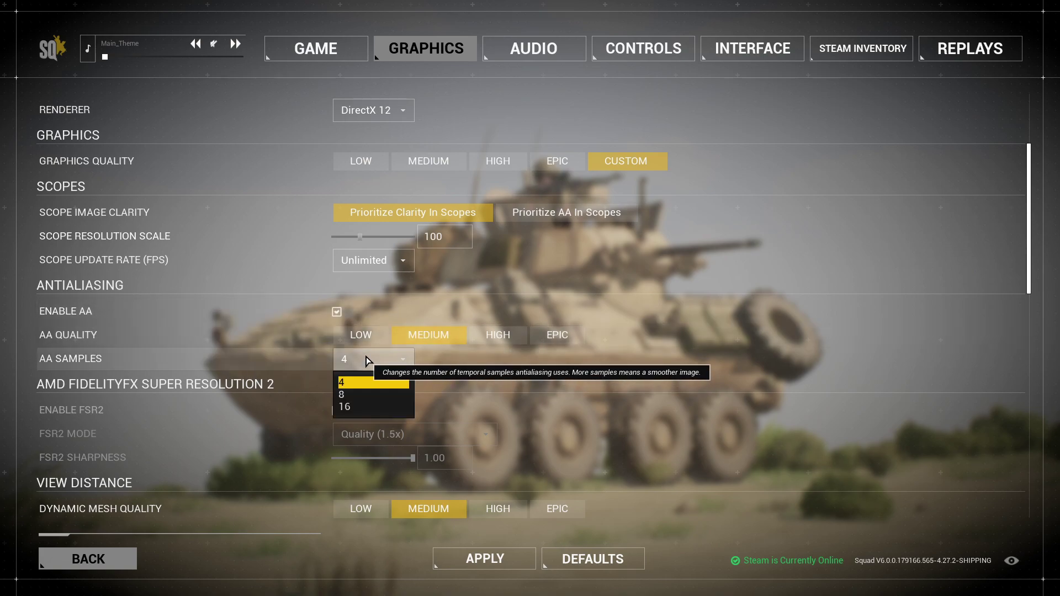
click(362, 360)
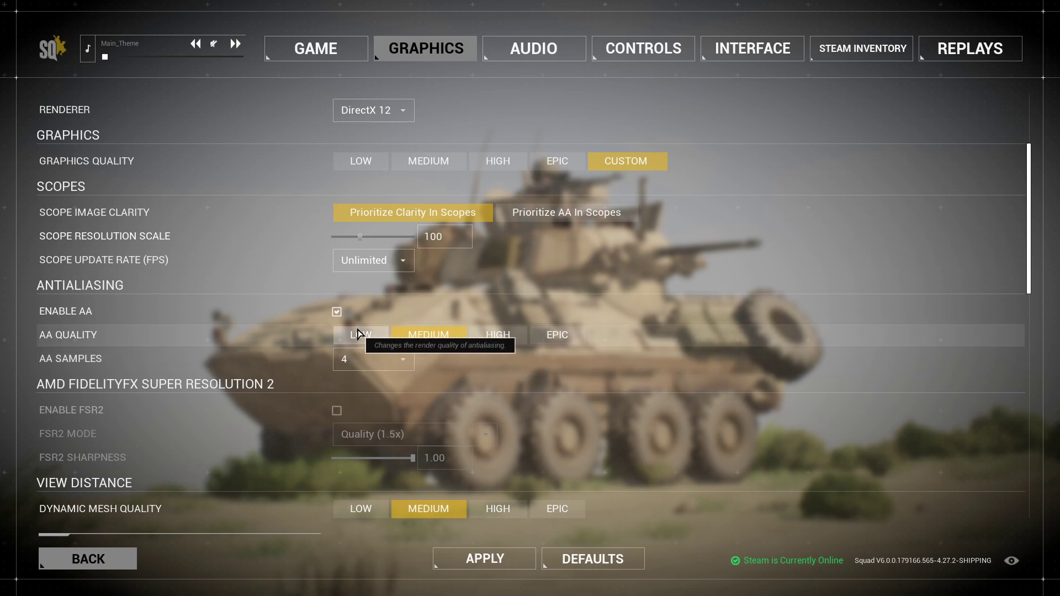
click(337, 312)
scroll(496, 347, down, 2)
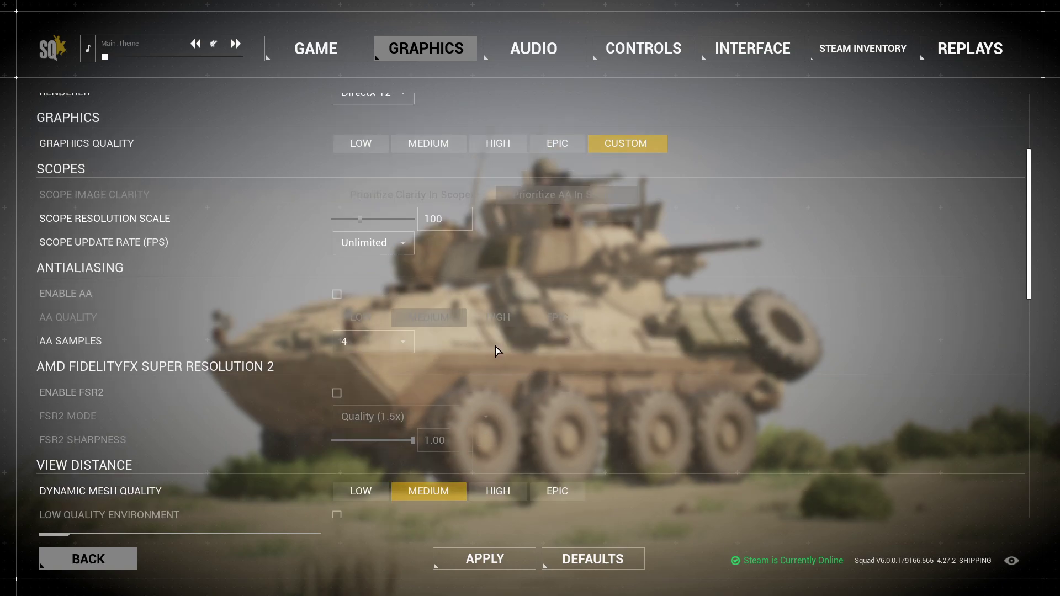
scroll(418, 363, down, 1)
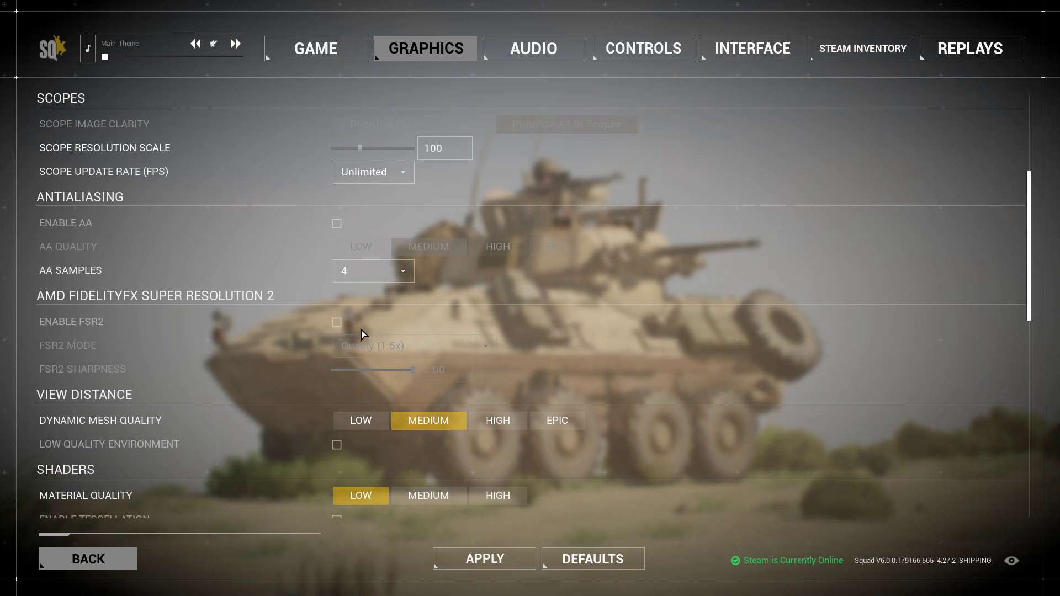
click(337, 325)
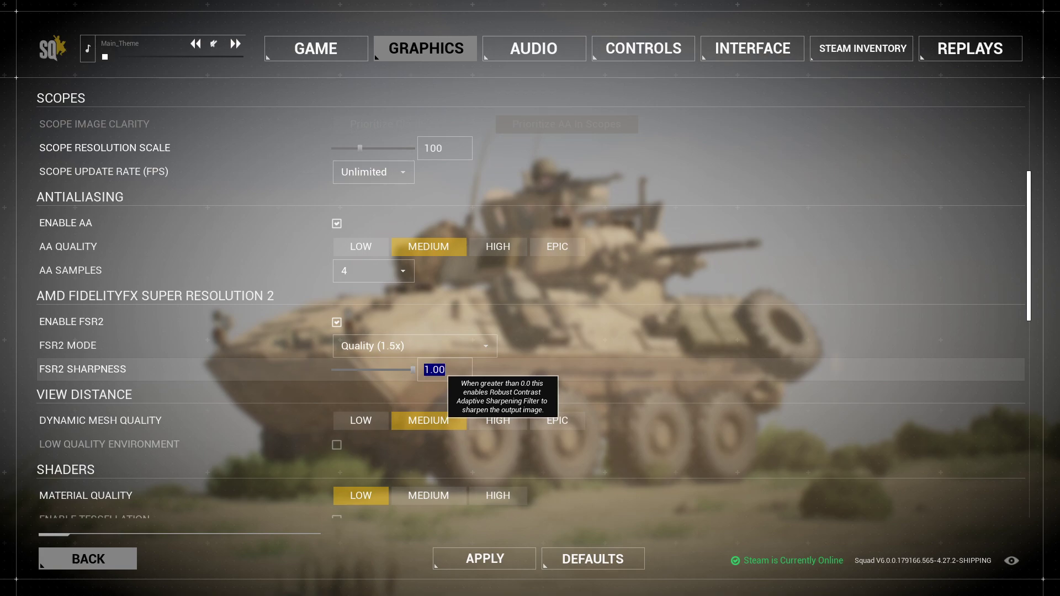
click(435, 346)
click(435, 346)
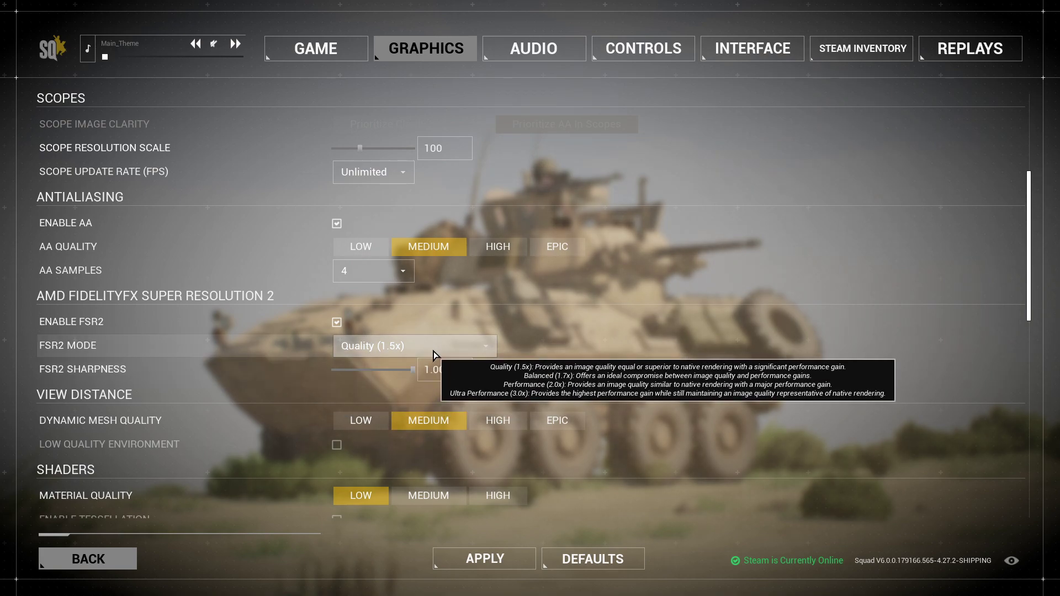
click(340, 321)
scroll(408, 454, down, 1)
scroll(408, 454, down, 1)
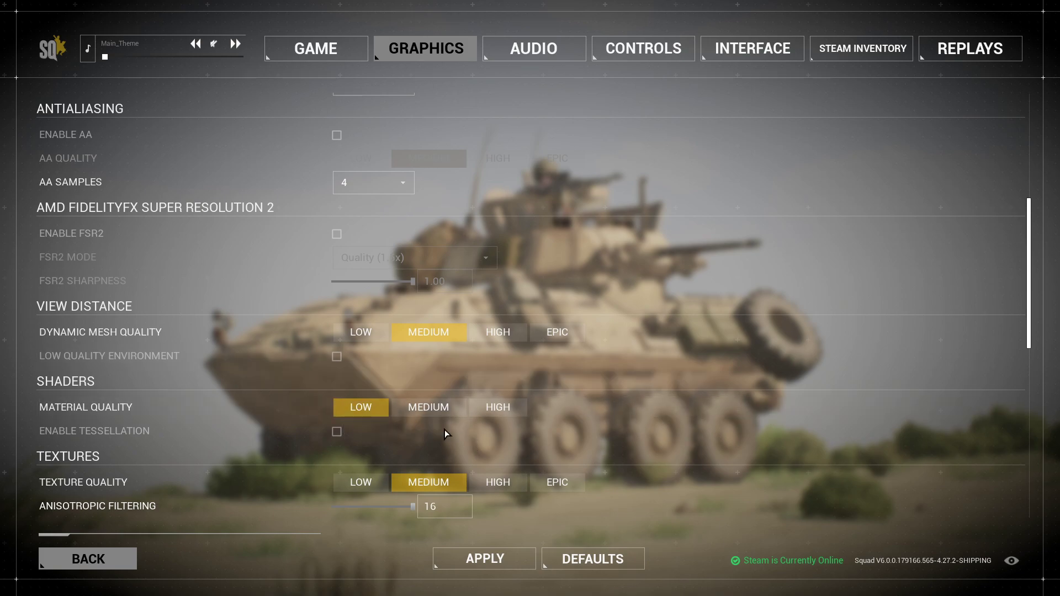
scroll(393, 392, down, 2)
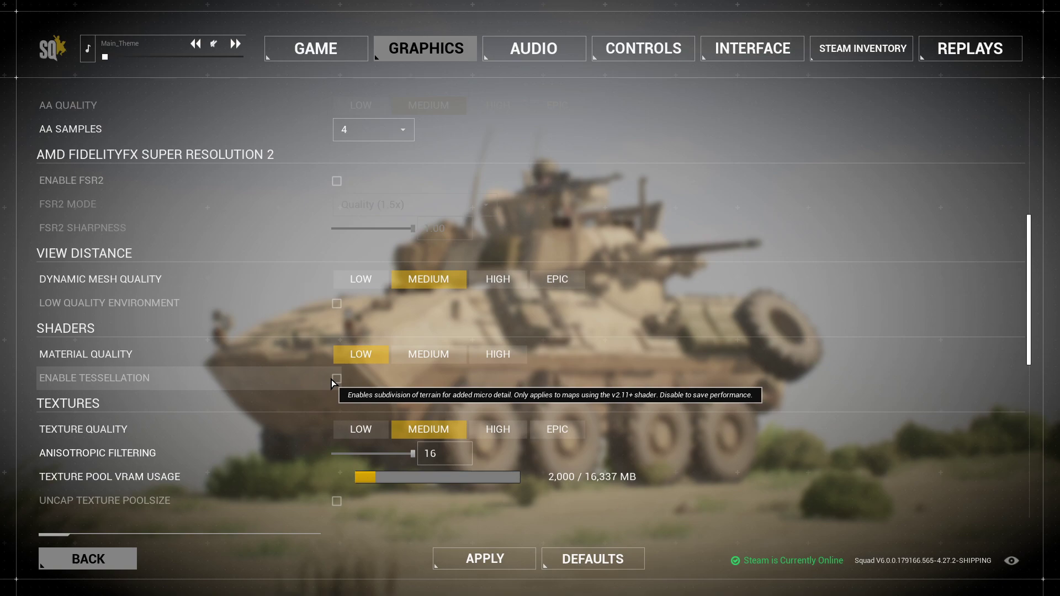
scroll(309, 393, down, 3)
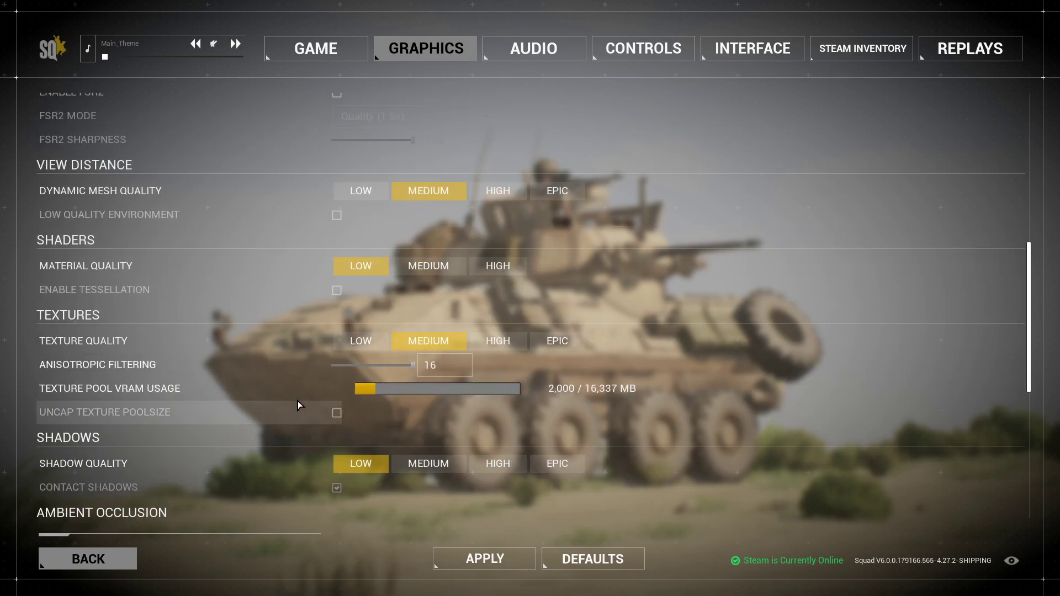